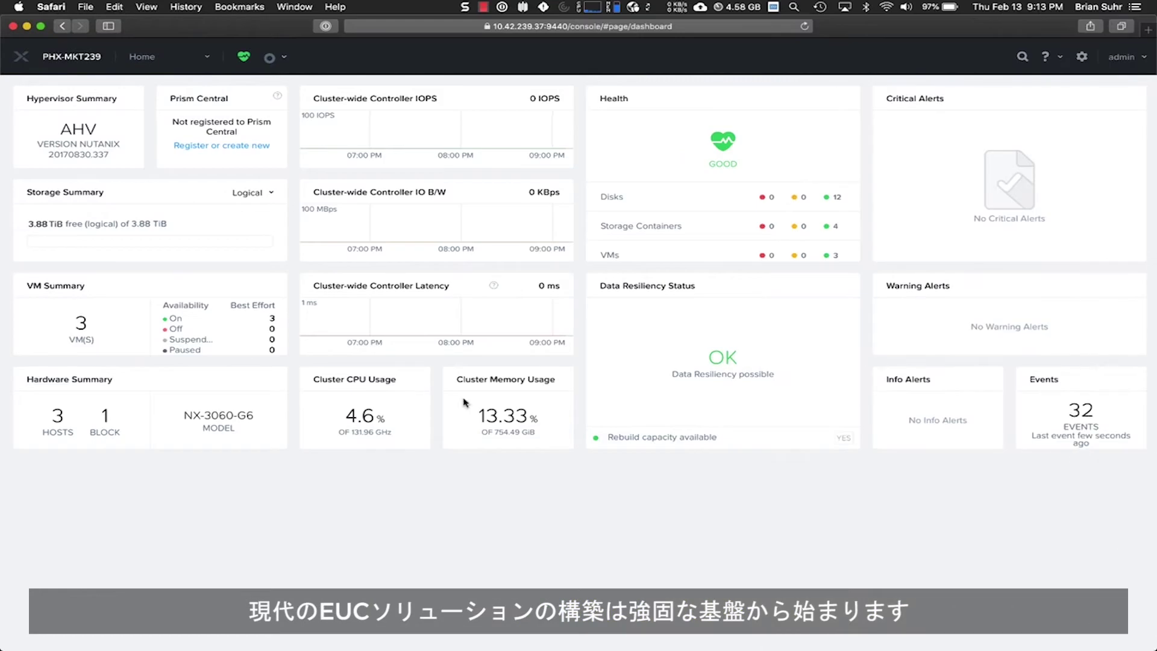
- Show the Hardware host table listing the three AHV hosts PHX-MKT239-1 to PHX-MKT239-3
click(210, 58)
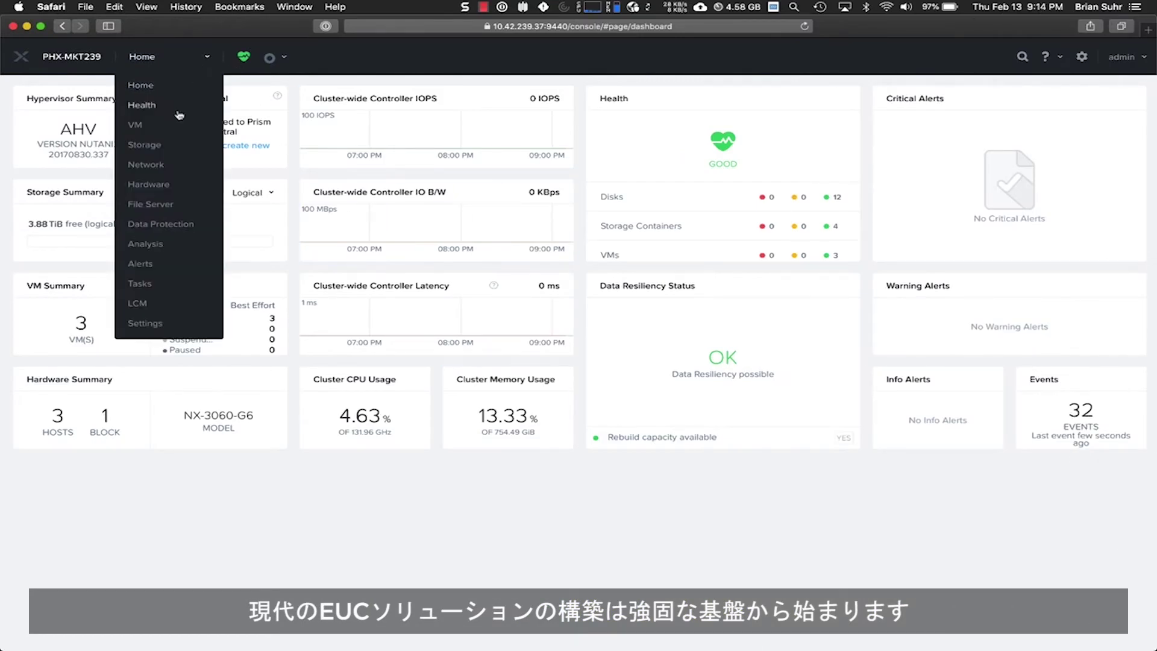
click(150, 184)
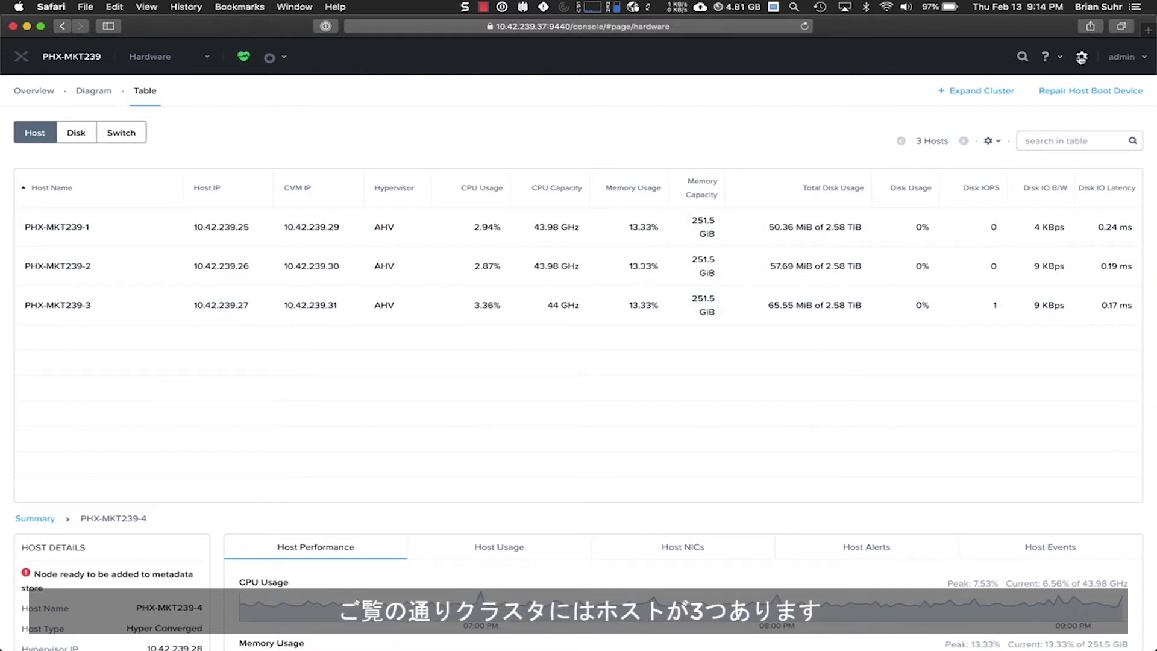
- Add the discovered NX-3060-G6 node to the cluster so it grows to four hosts
click(978, 91)
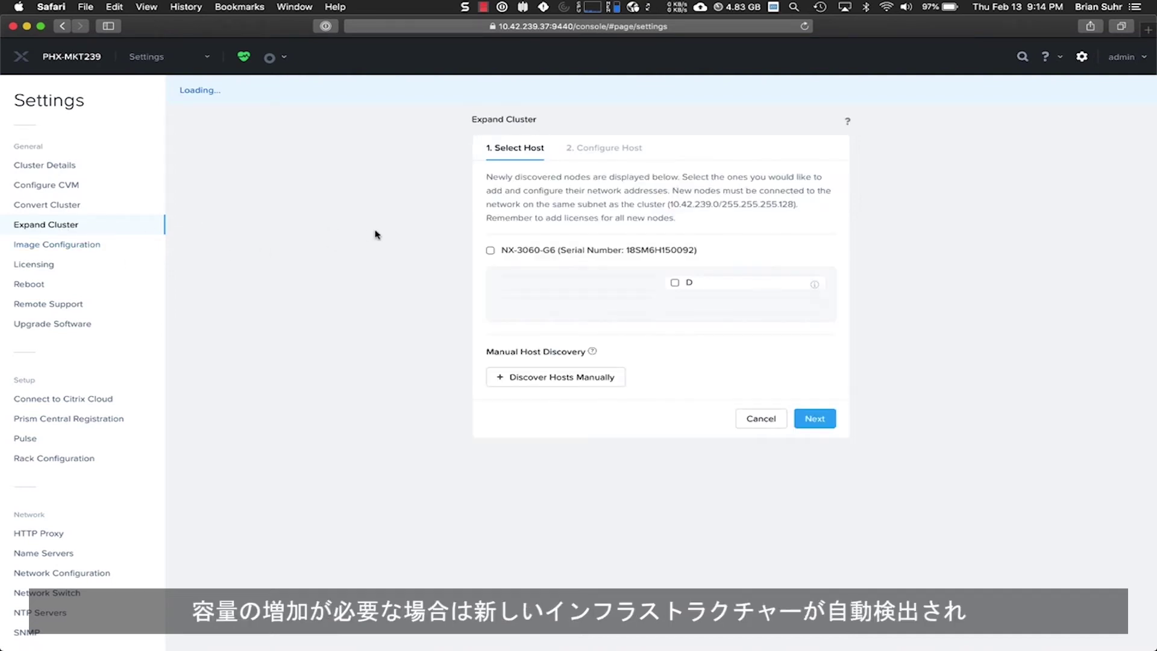
click(491, 250)
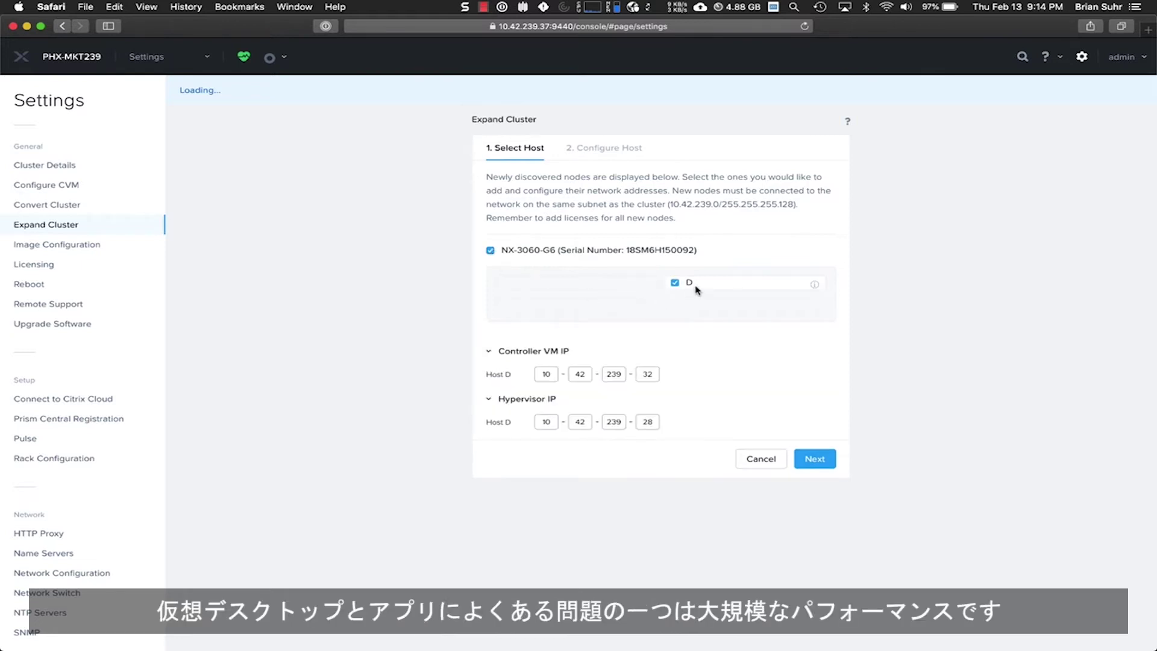
click(814, 459)
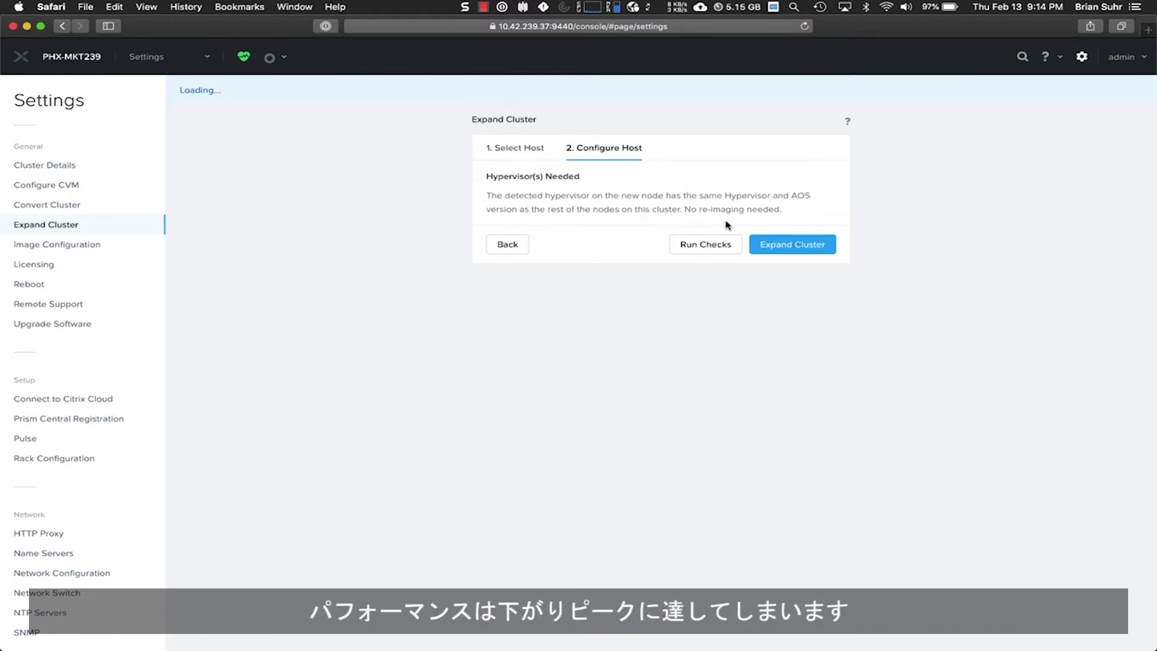
click(771, 245)
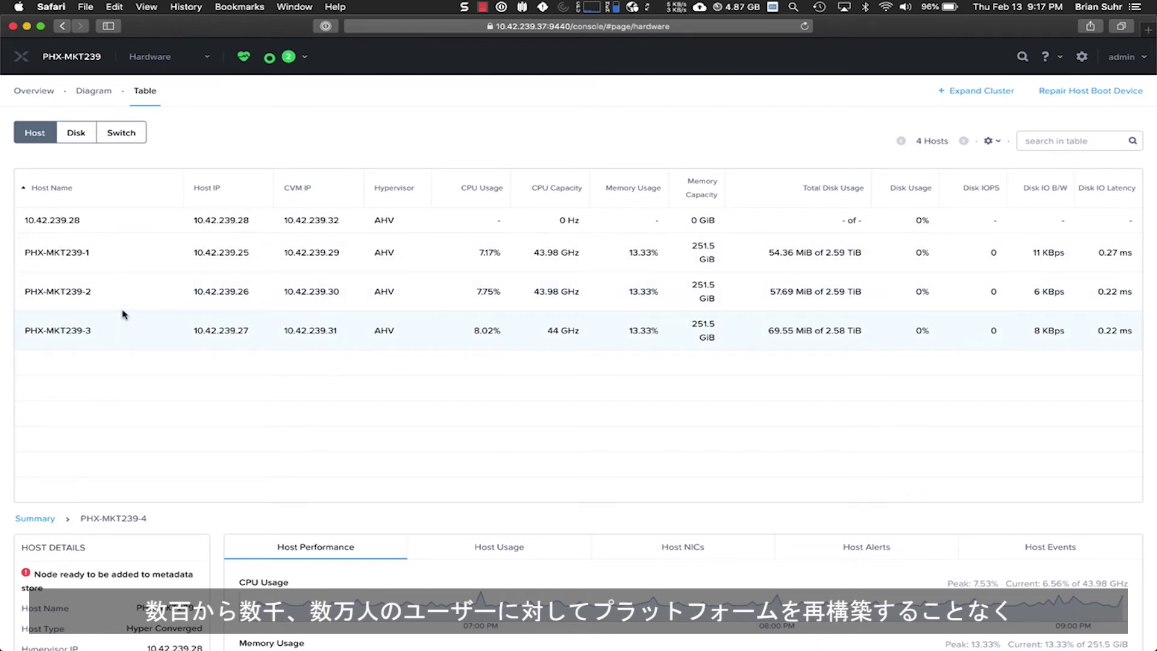
click(23, 56)
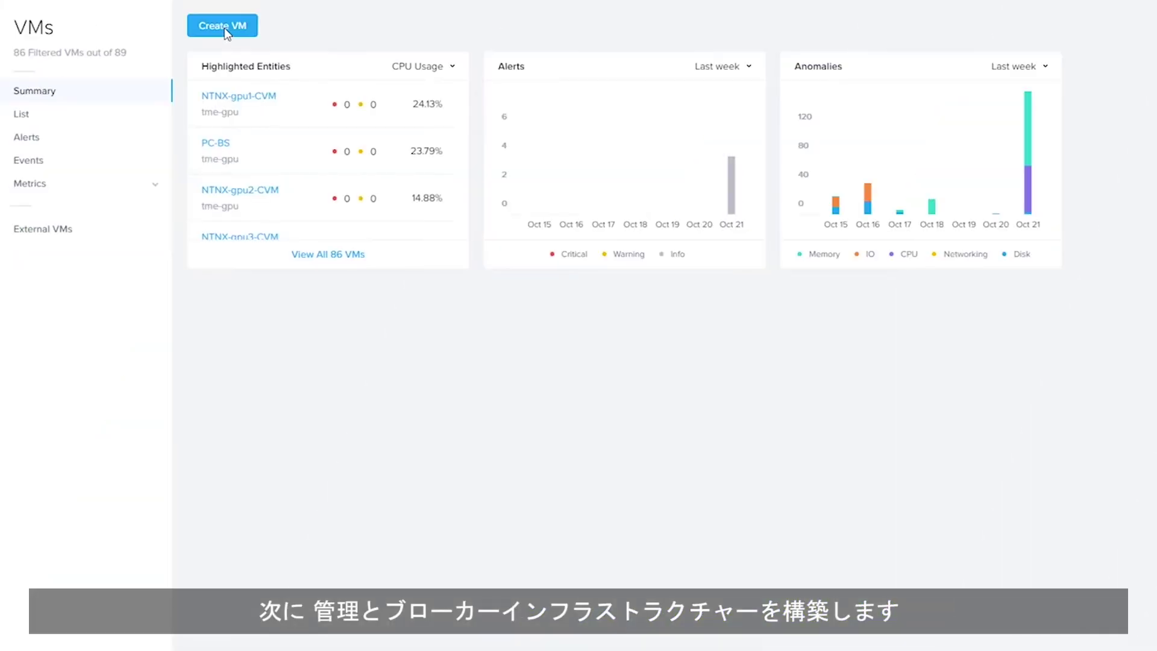
- Start a new VM named MySQL-1 with 2 vCPUs and 4 cores each, reviewing disks and NIC
click(224, 27)
text(My)
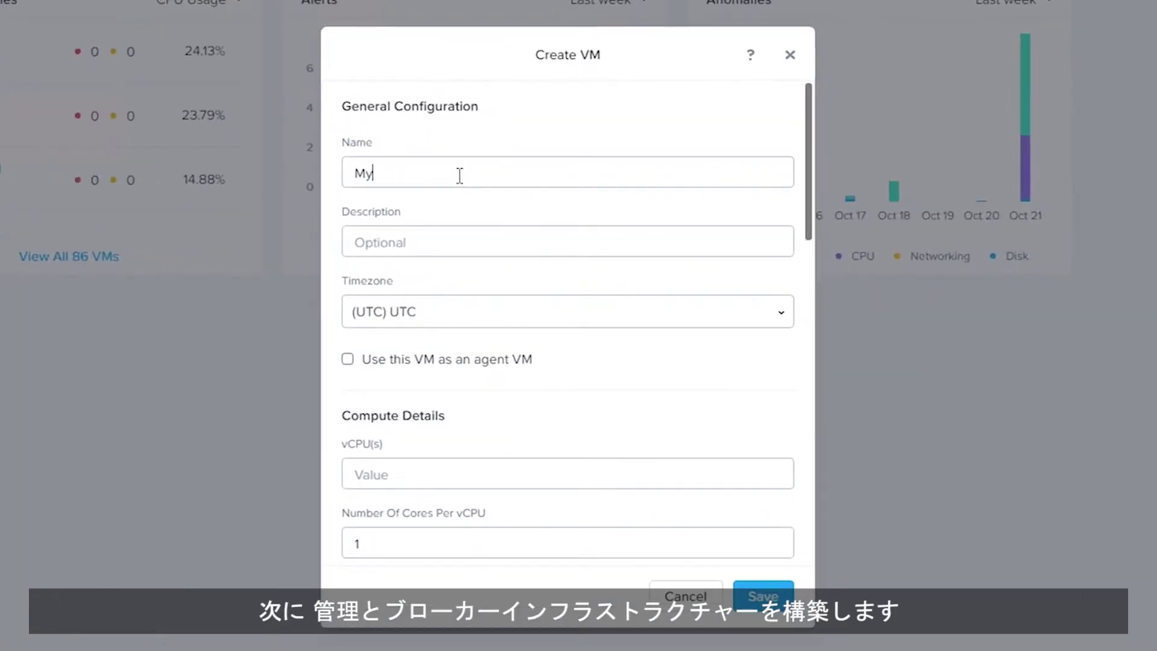
text(SQL-1)
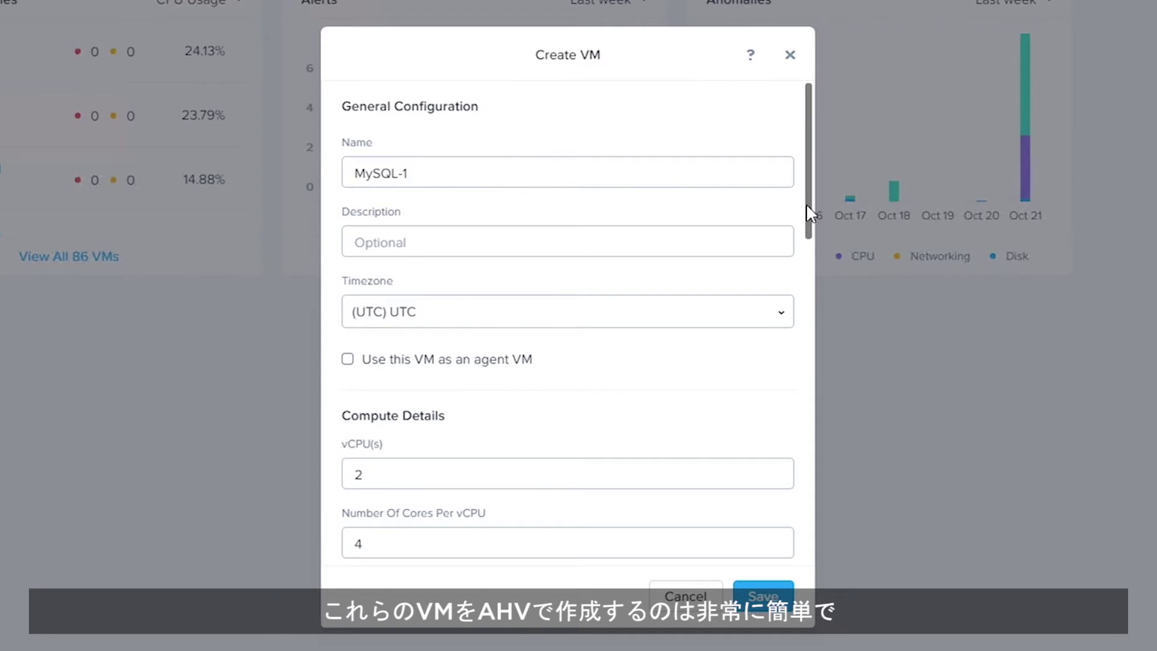
drag(807, 205, 816, 389)
scroll(815, 387, down, 2)
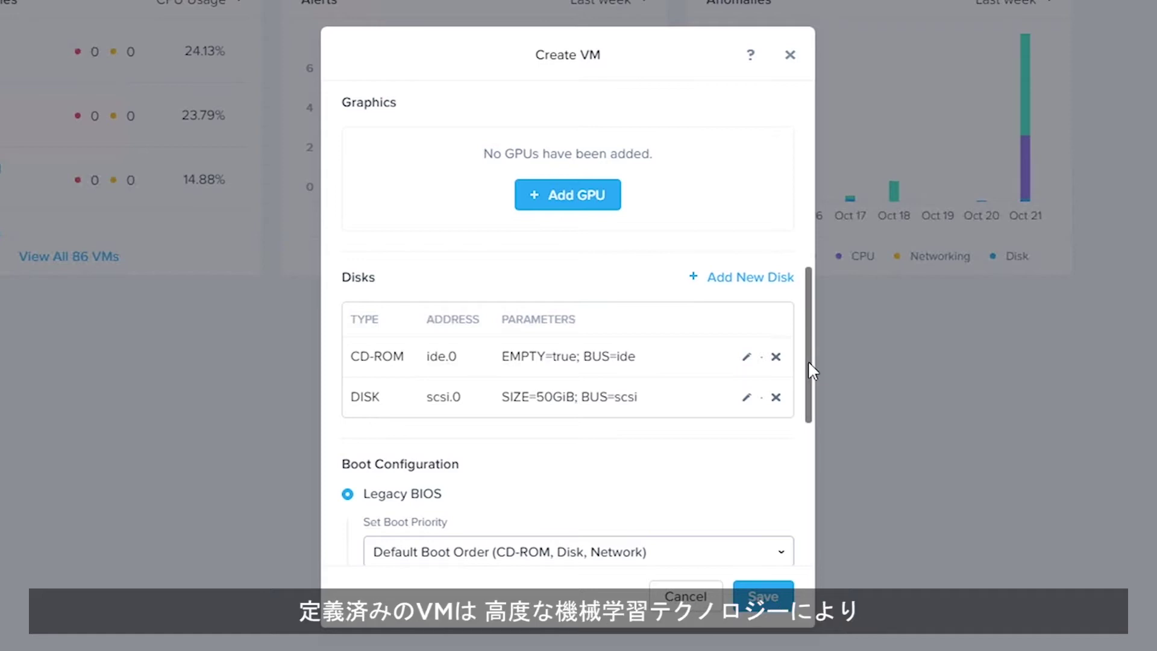
drag(809, 383, 818, 511)
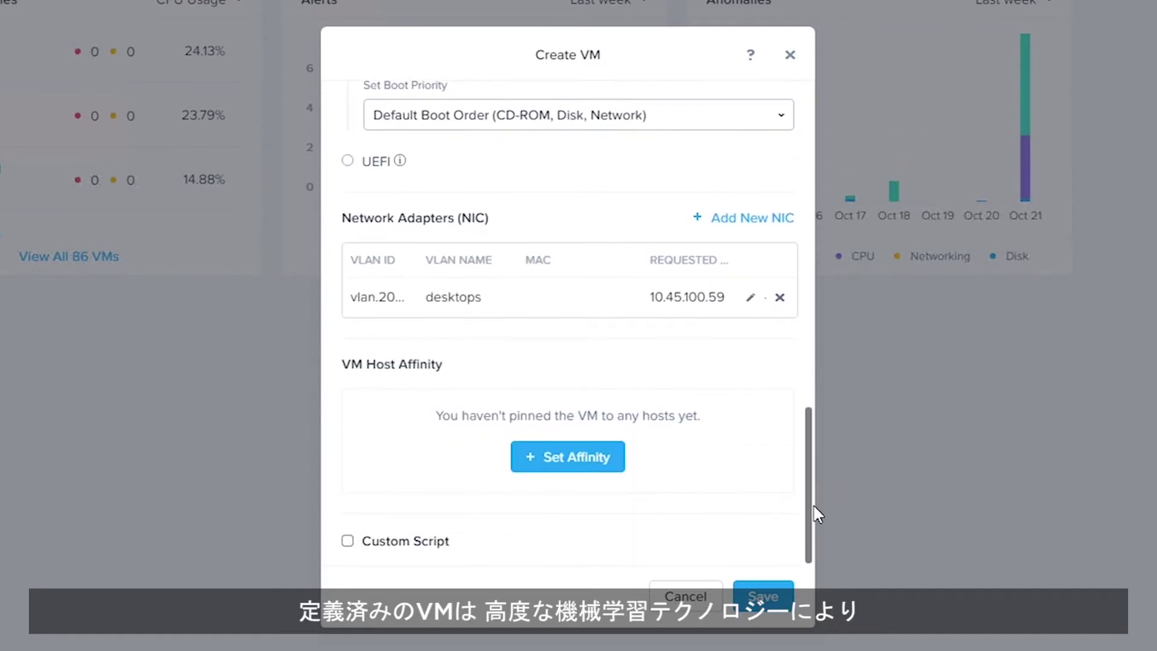
- Save the MySQL-1 VM from the Create VM dialog
click(774, 607)
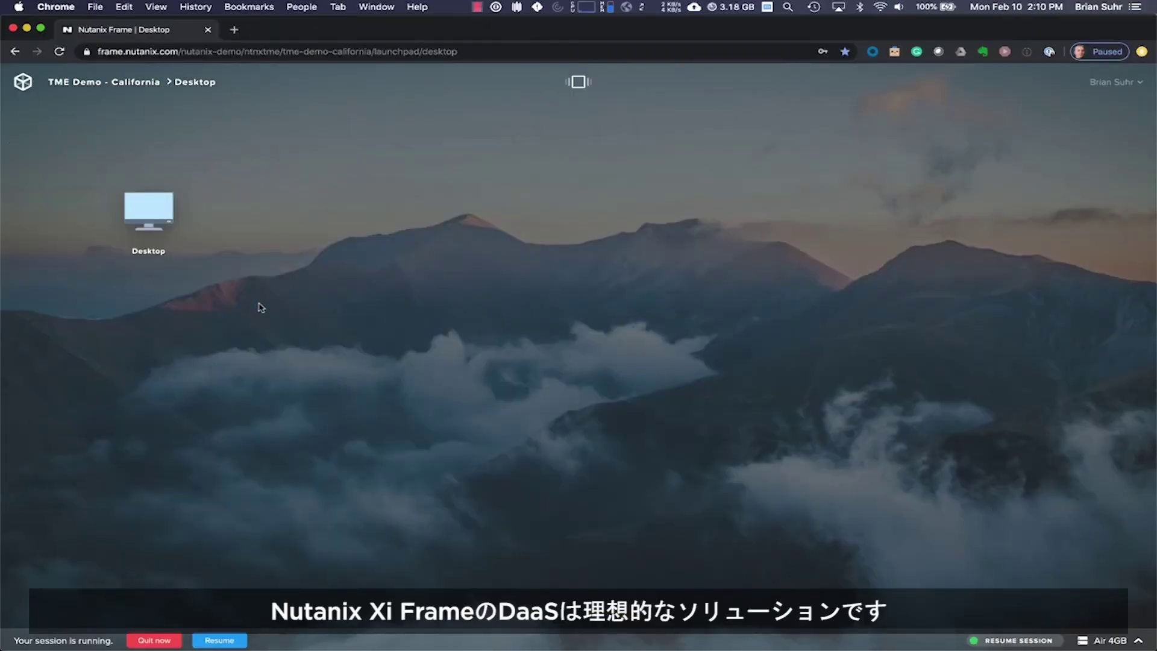
- Resume the TME Demo - California desktop session, then close it and confirm
click(152, 216)
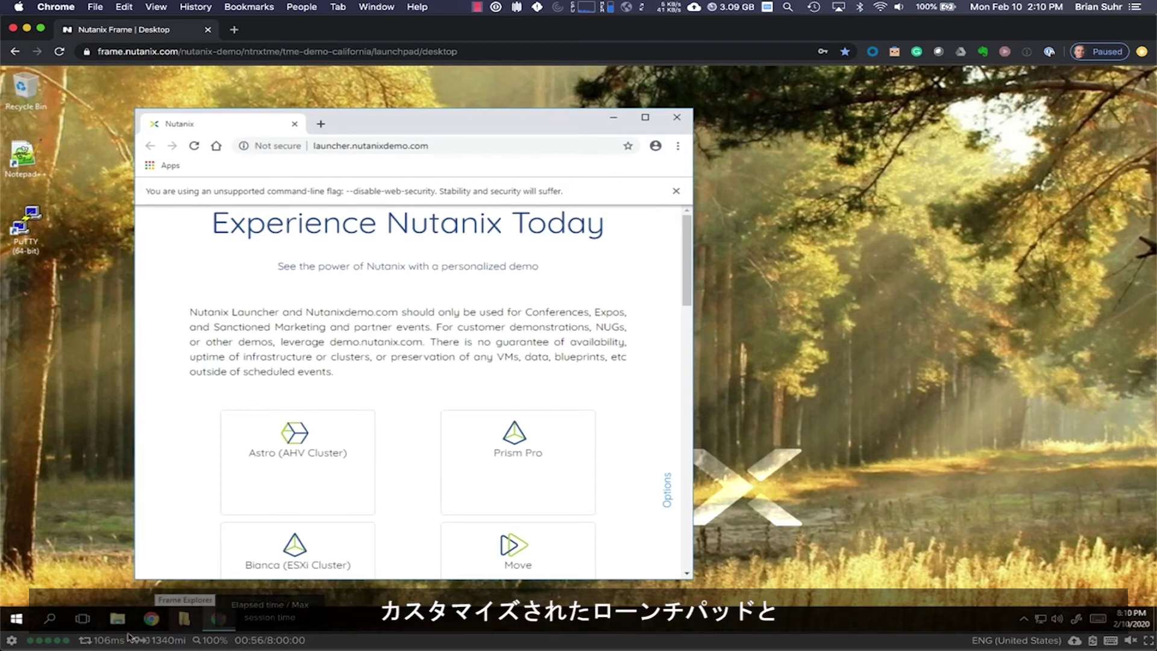
click(13, 640)
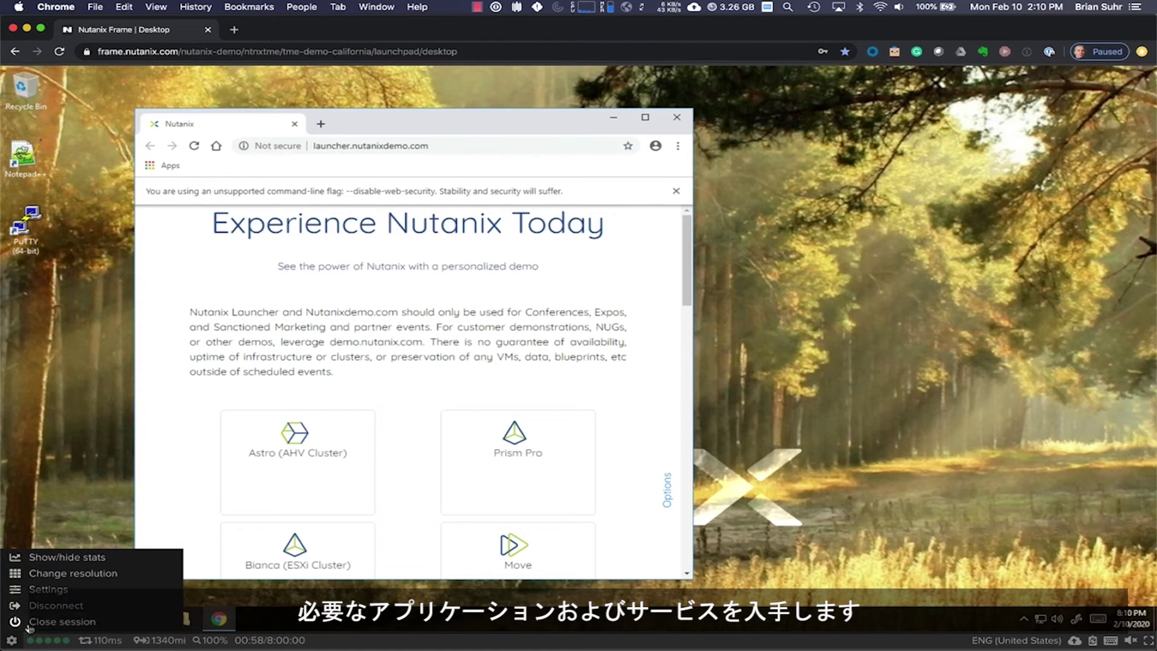
click(28, 624)
click(695, 213)
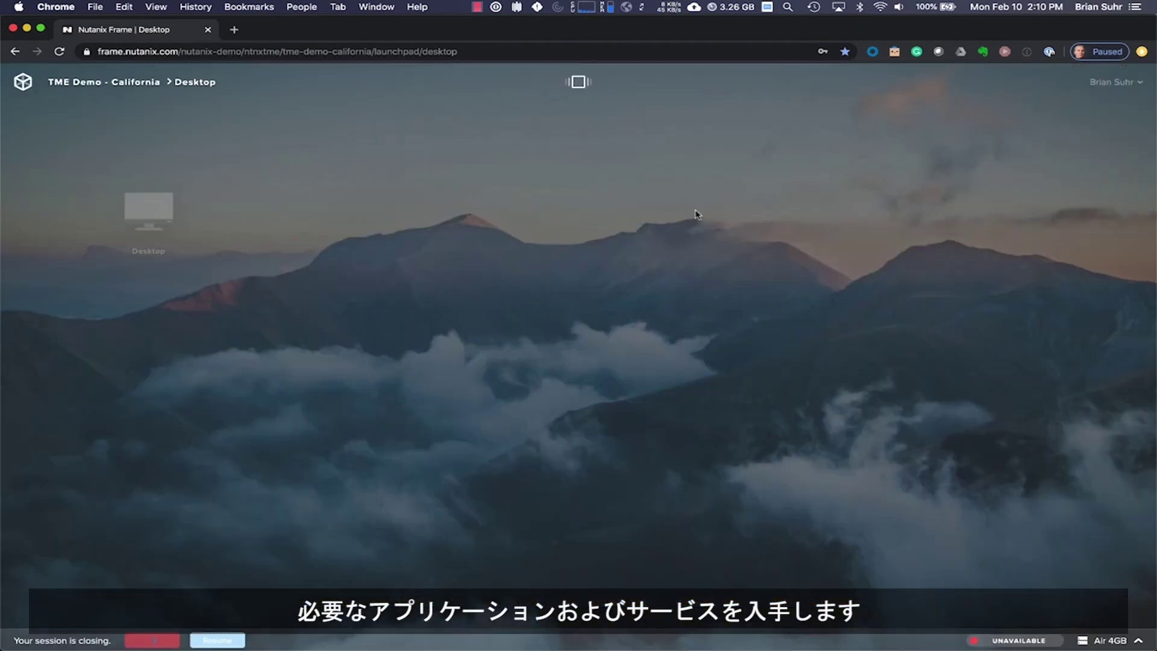
click(1122, 90)
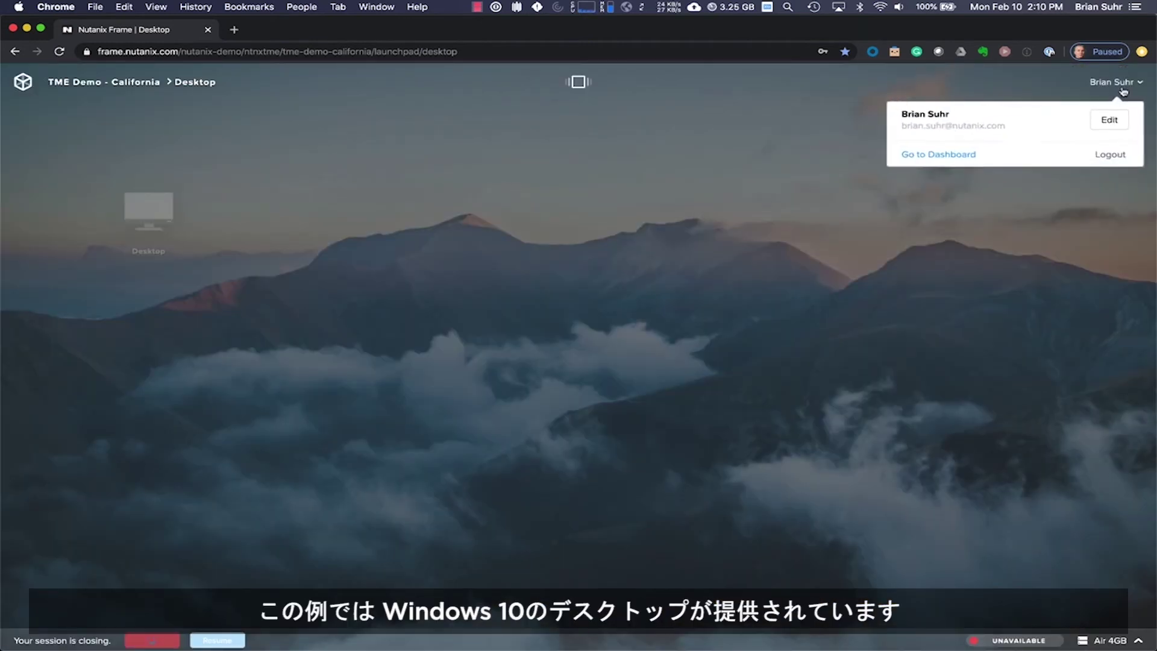
- Go to the Frame account dashboard and view the Sandbox details
click(960, 154)
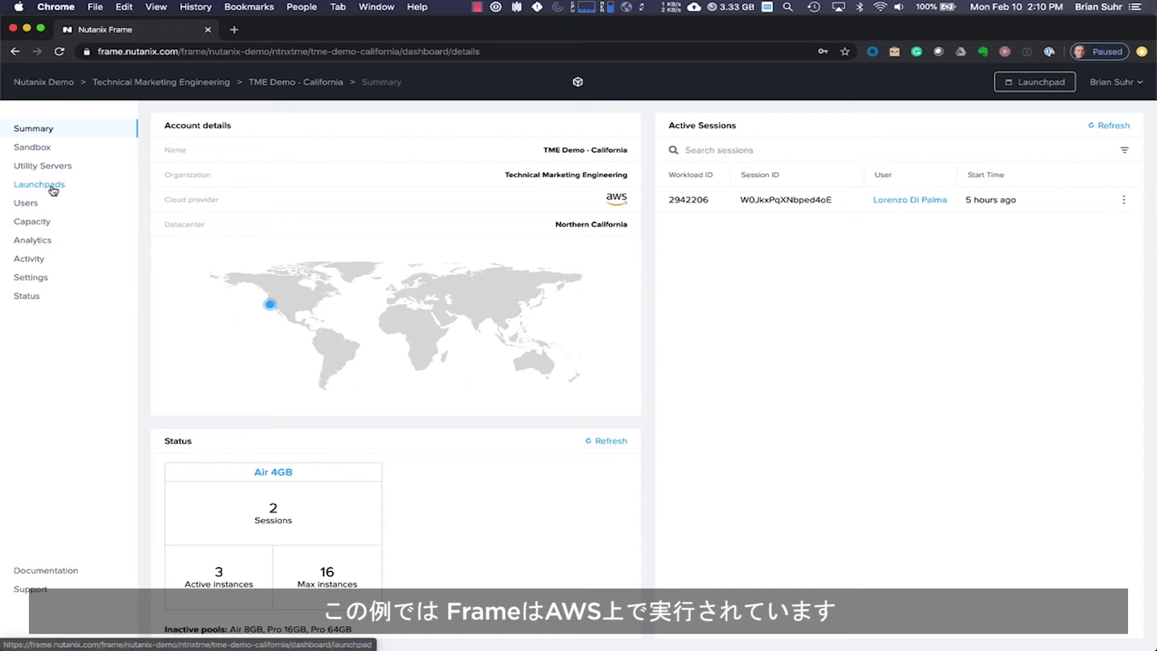
click(43, 149)
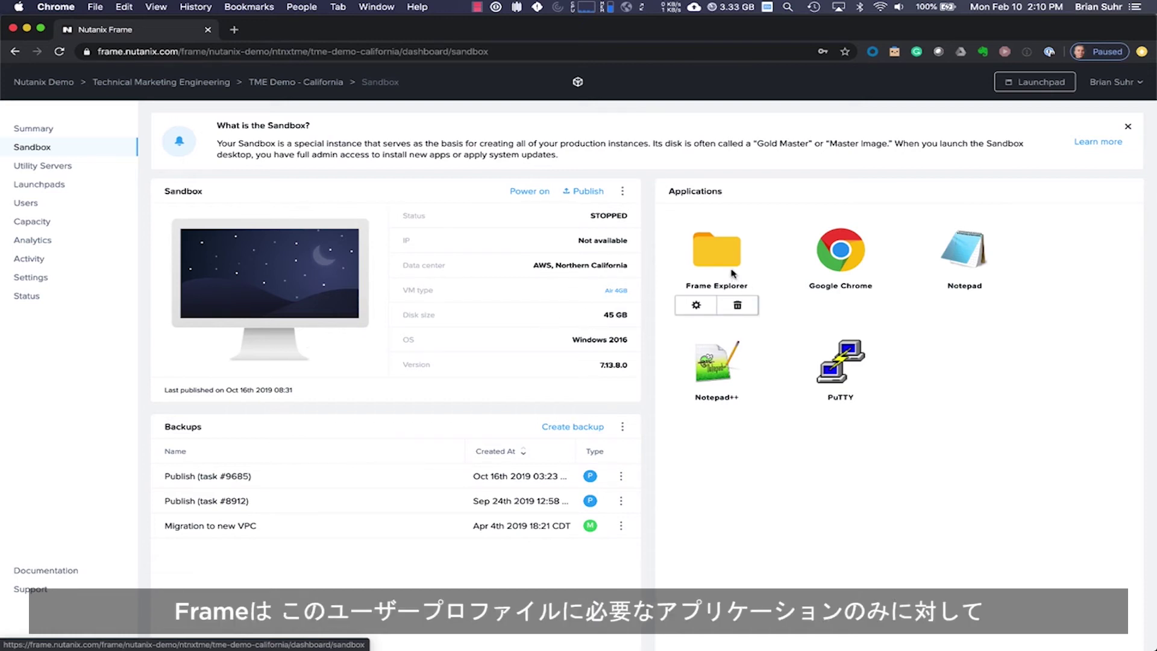
mouse_move(833, 265)
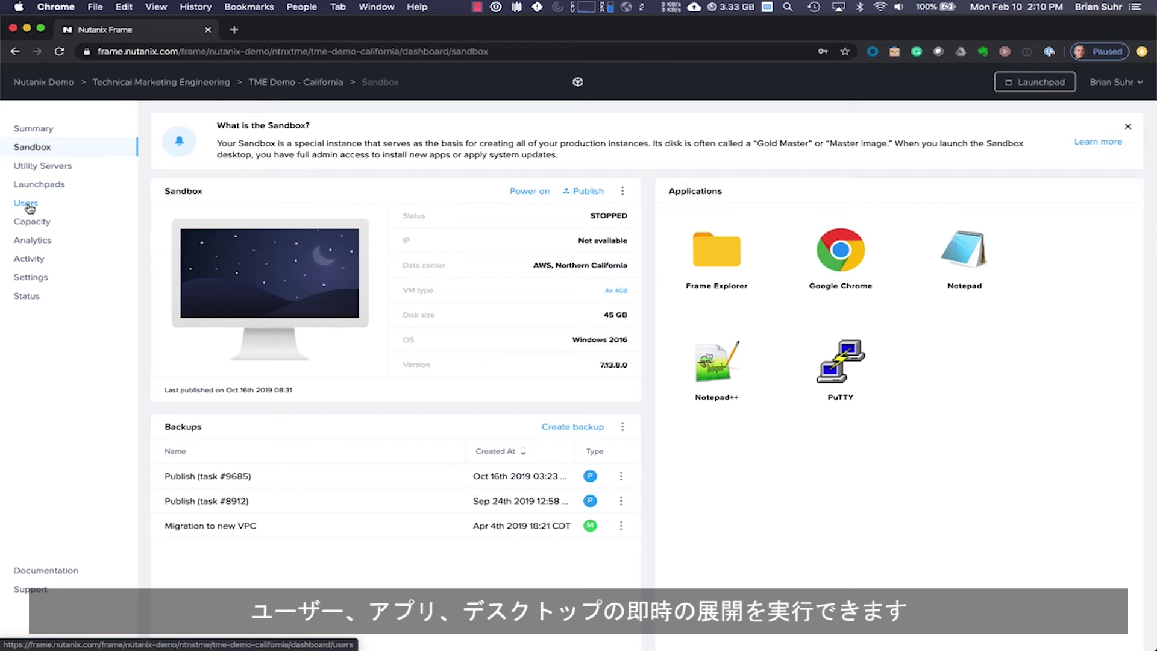
- Step through Users and Capacity to the daily Sessions analytics for Production
click(26, 204)
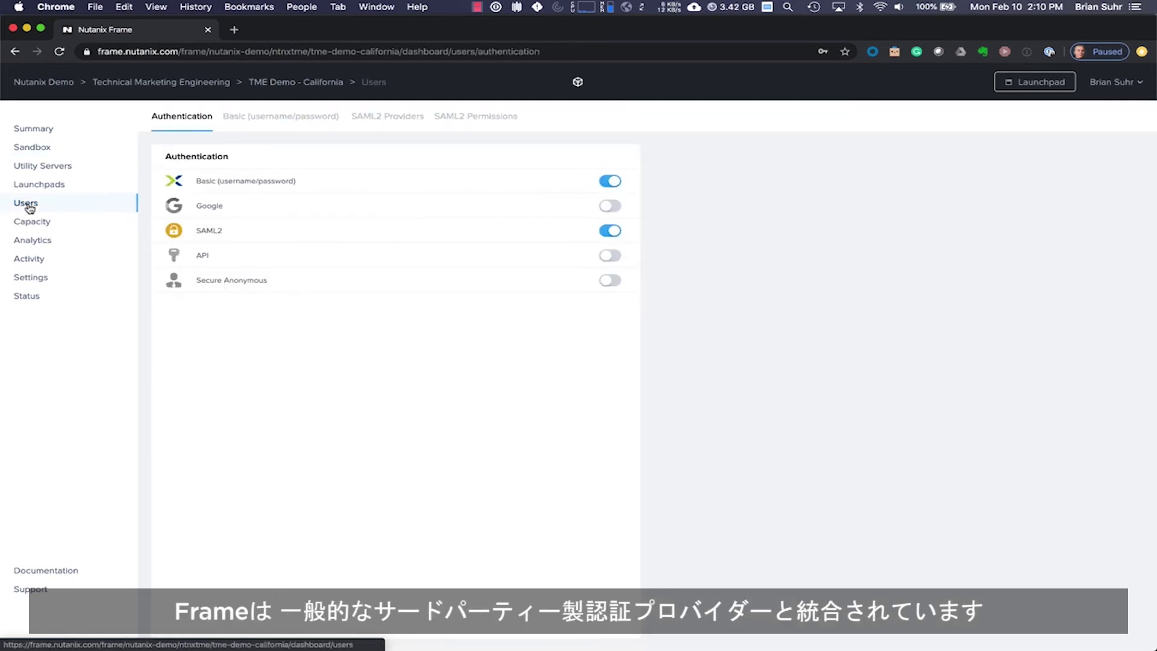
click(33, 222)
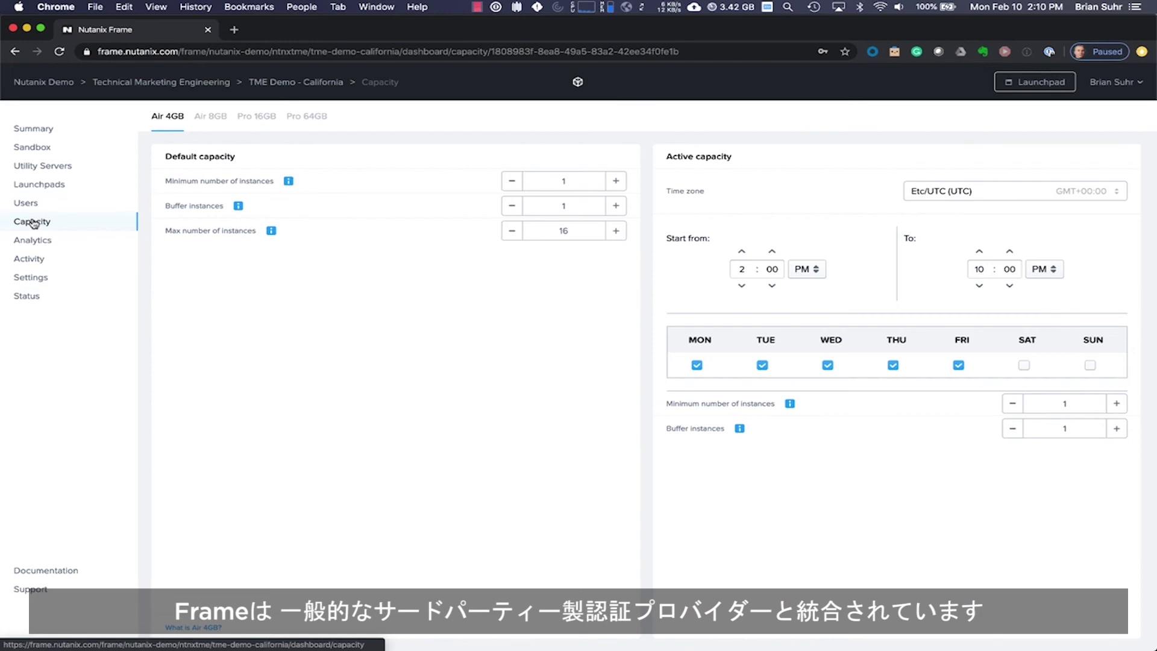
click(32, 242)
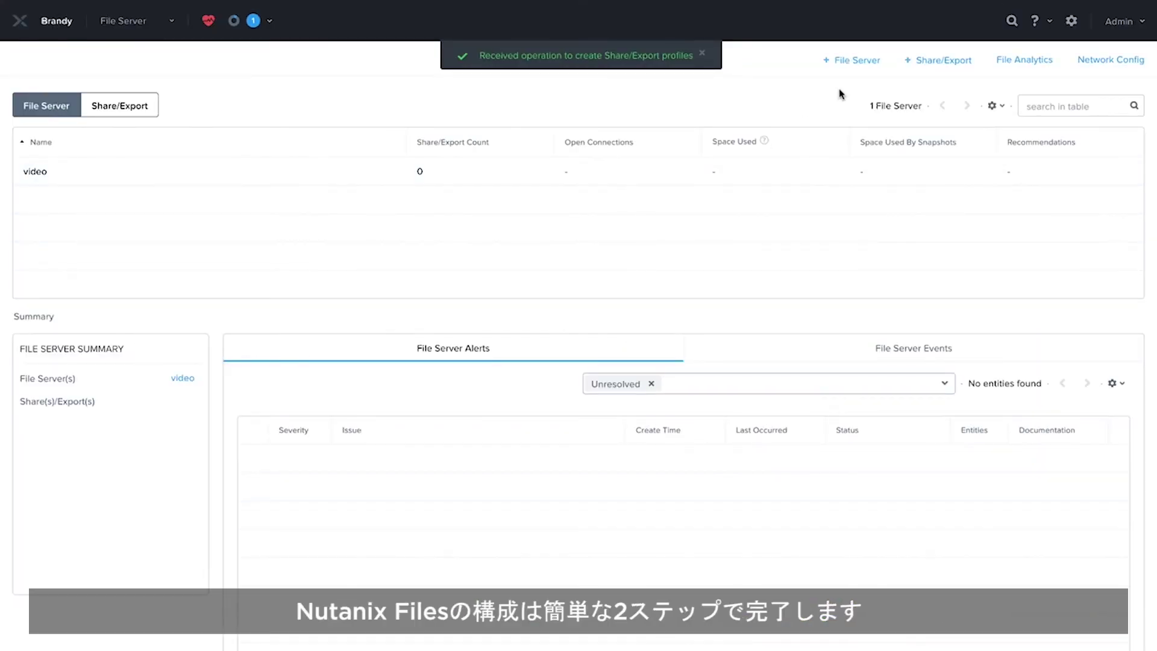
- Set up file server 'demo' in tme.local with 2 TiB storage and the client network IP range
click(861, 62)
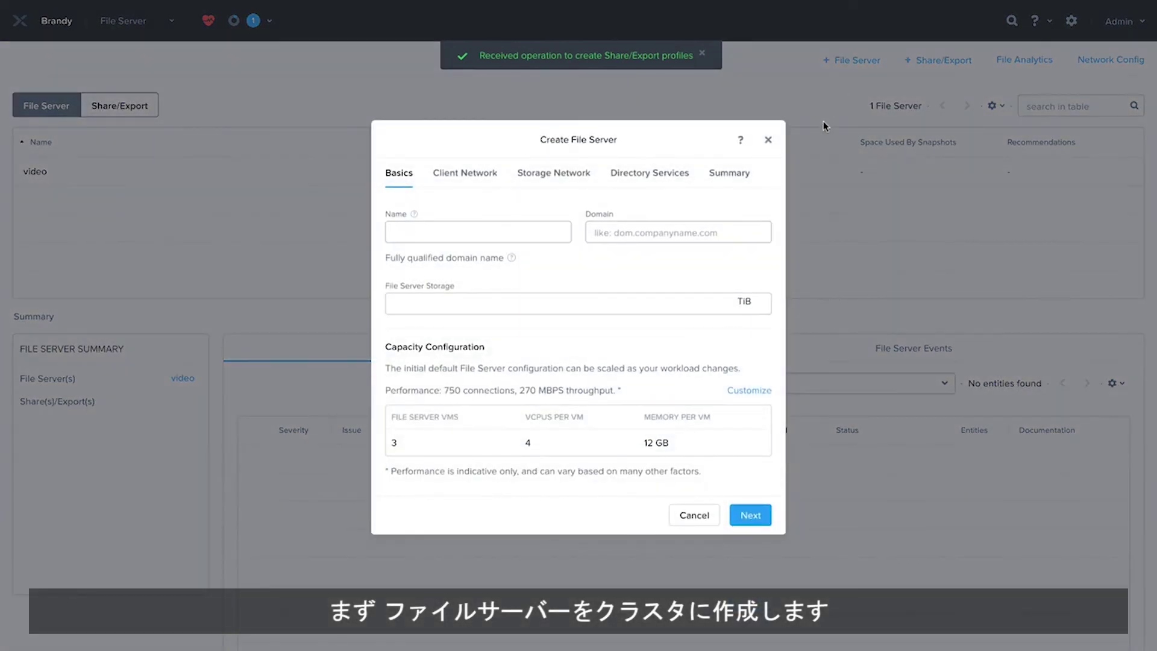
text(demo)
key(Tab)
text(tme.local)
key(Tab)
text(2)
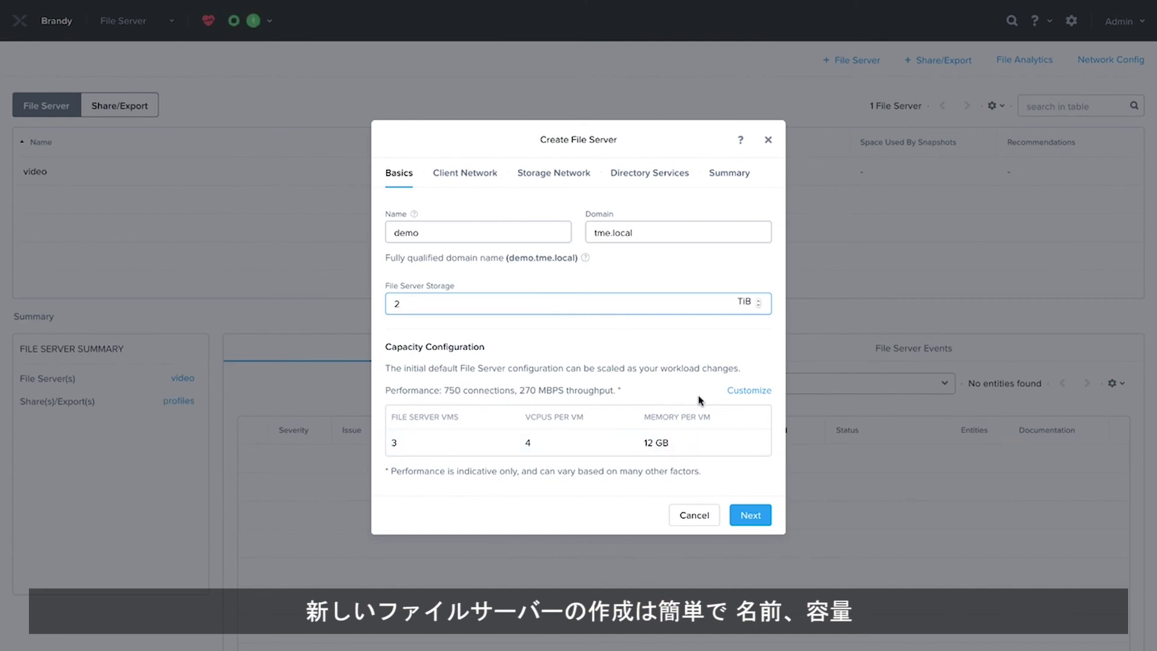
click(750, 514)
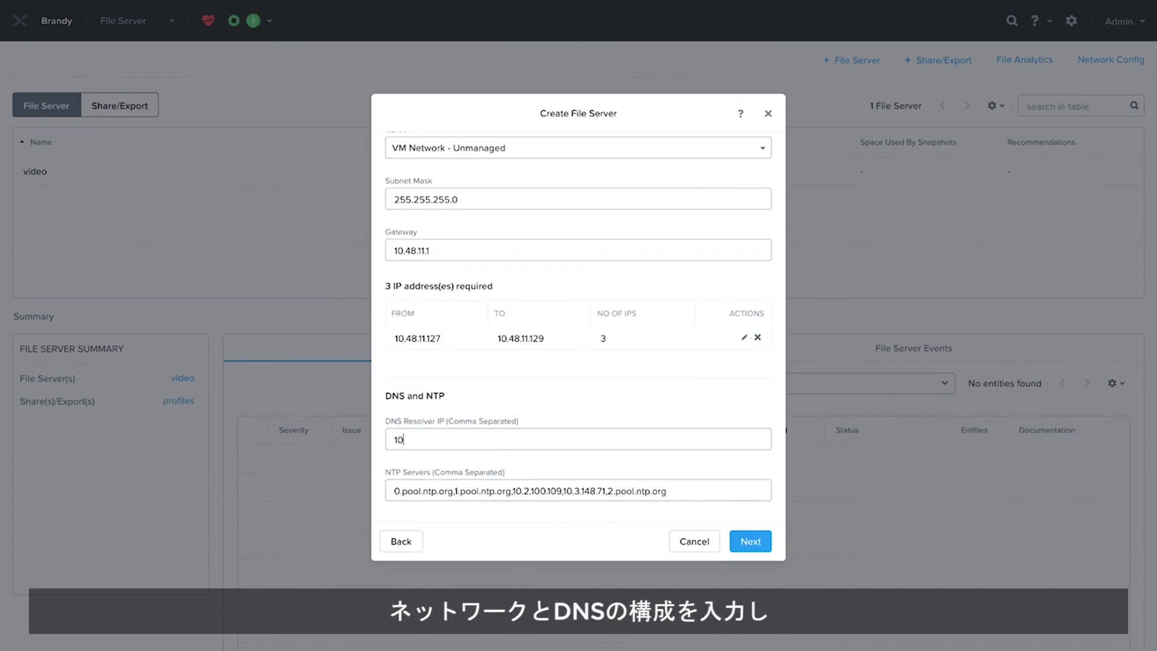
click(748, 541)
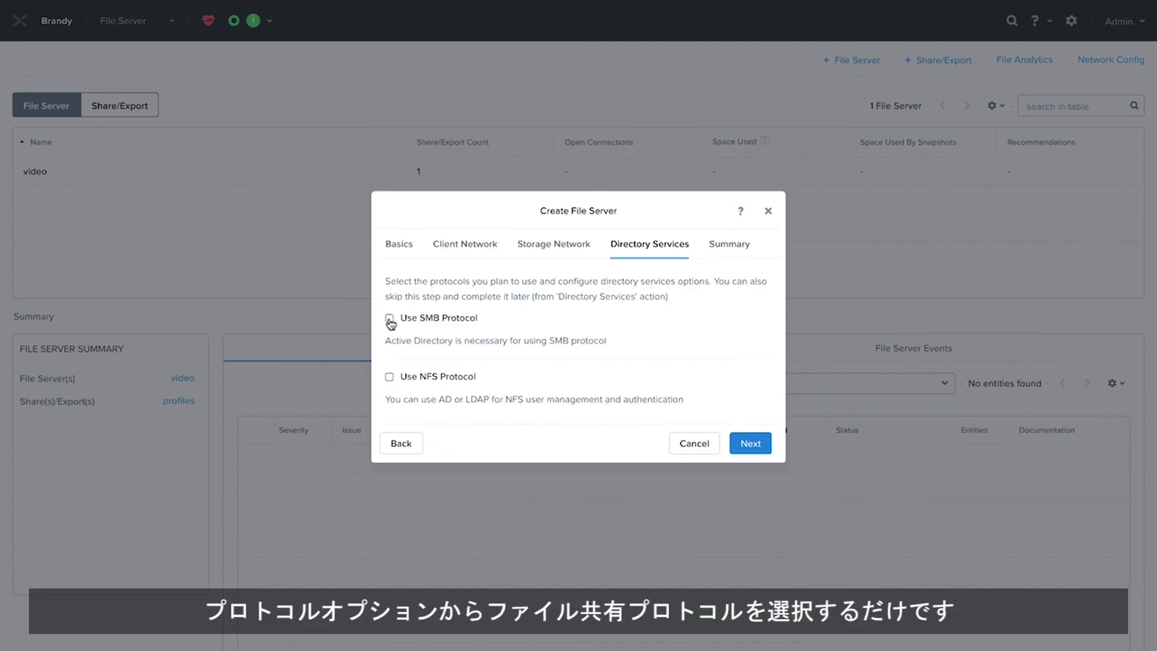
- Enable SMB with Active Directory, entering the directory account username and password
click(389, 322)
click(448, 352)
key(Tab)
text(•••••••••••)
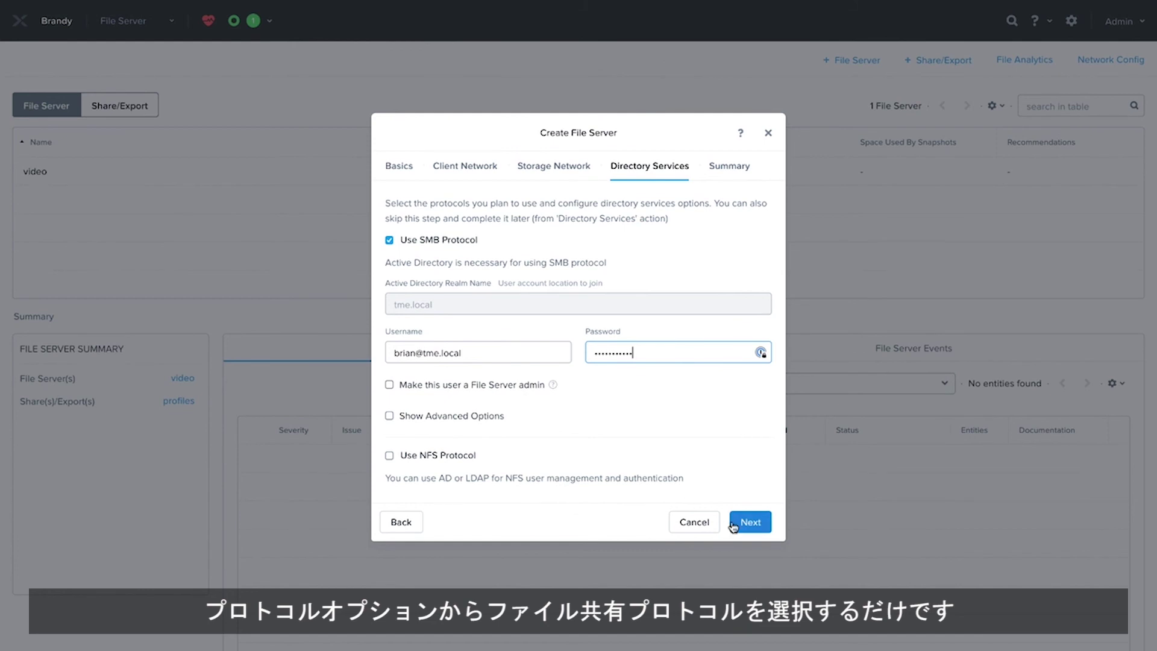
- Turn off the protection domain option and submit the file server for creation
click(751, 522)
click(389, 337)
click(747, 485)
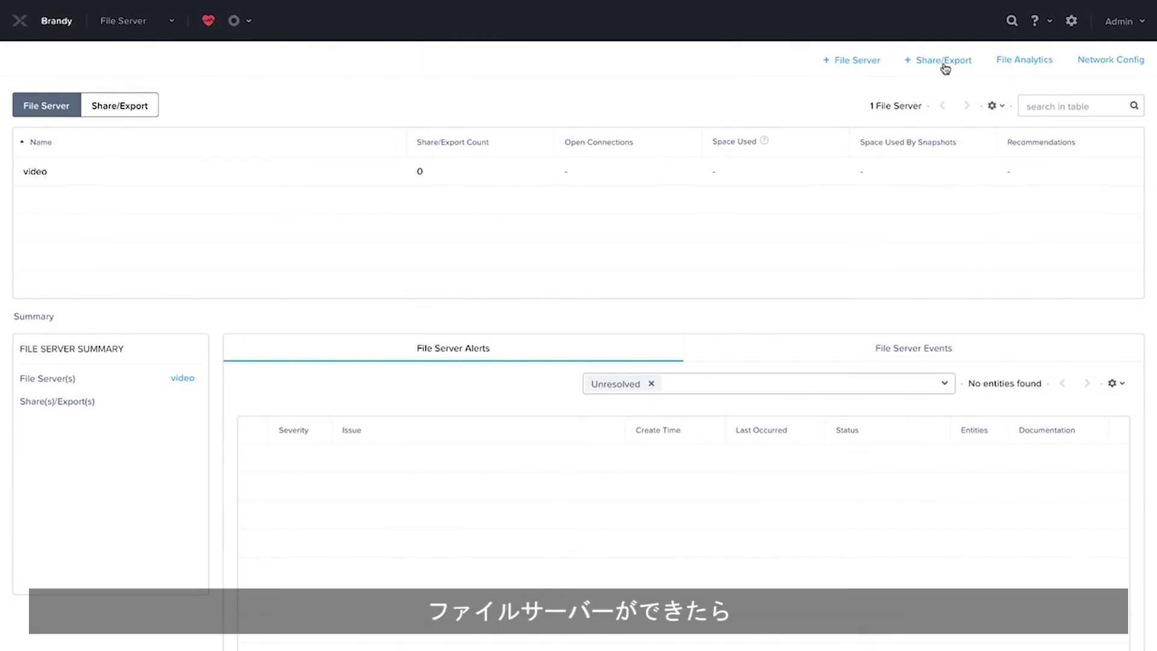
- Create SMB share 'profiles' on file server video with the Distributed share type
click(940, 60)
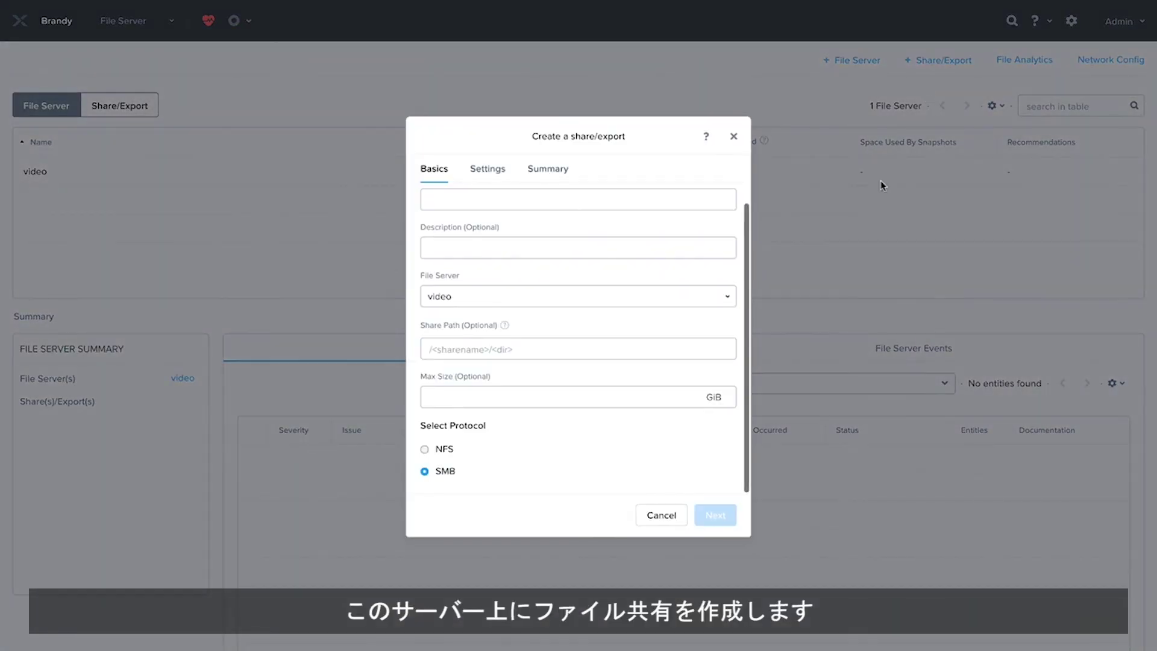
click(514, 220)
text(profiles)
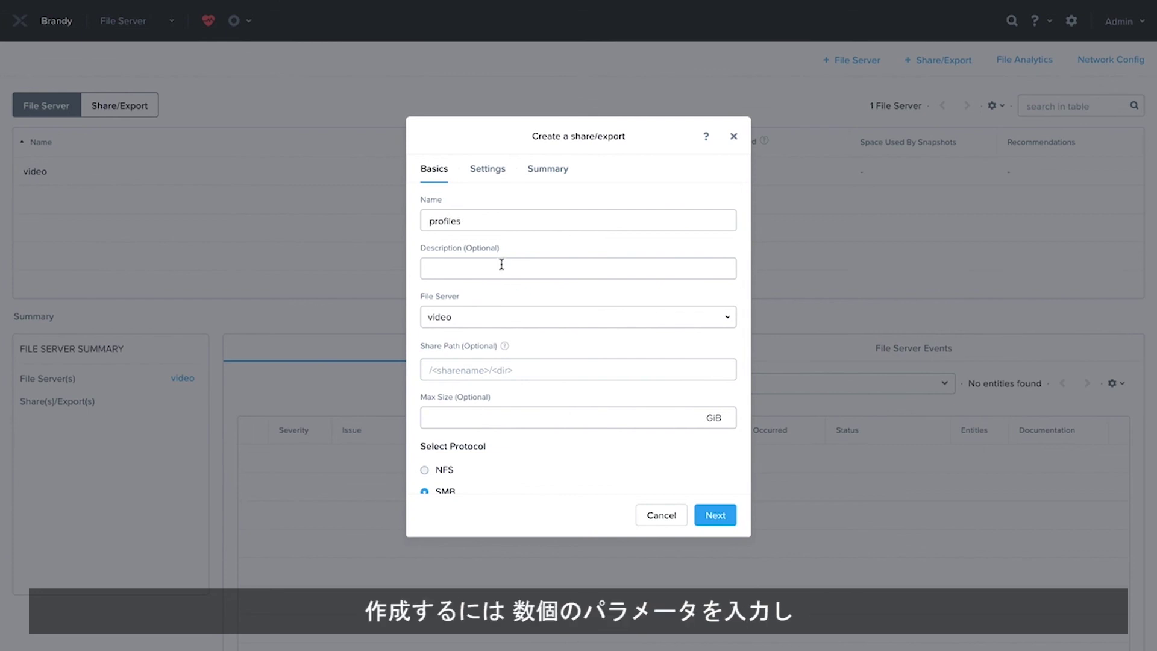
scroll(556, 284, down, 1)
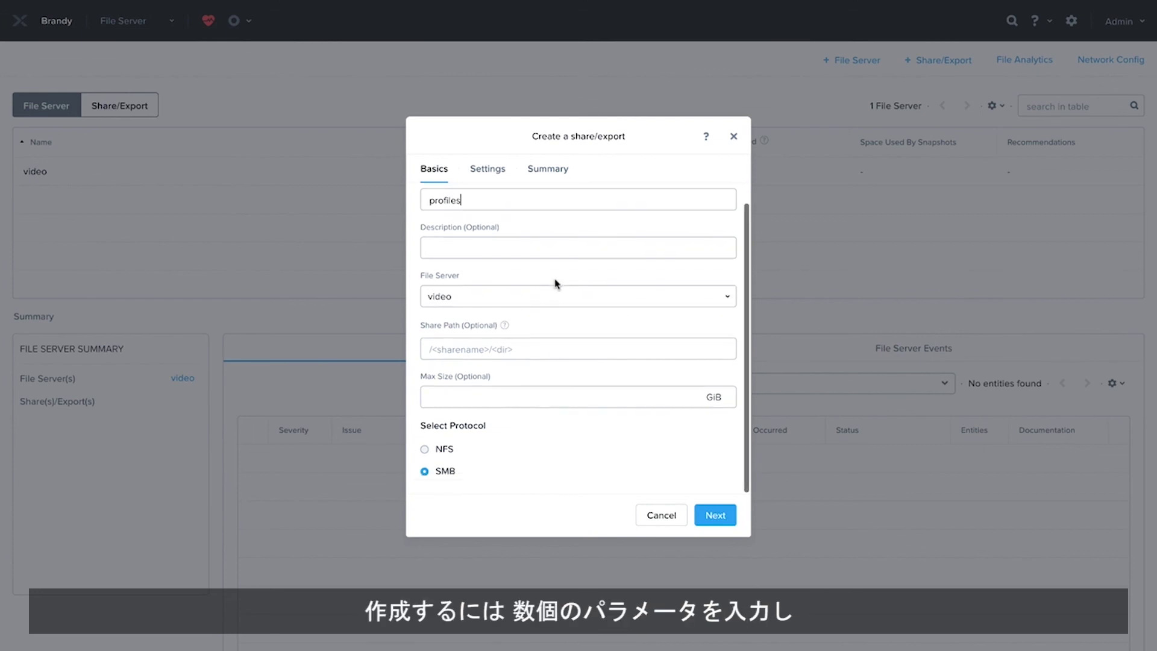
click(627, 298)
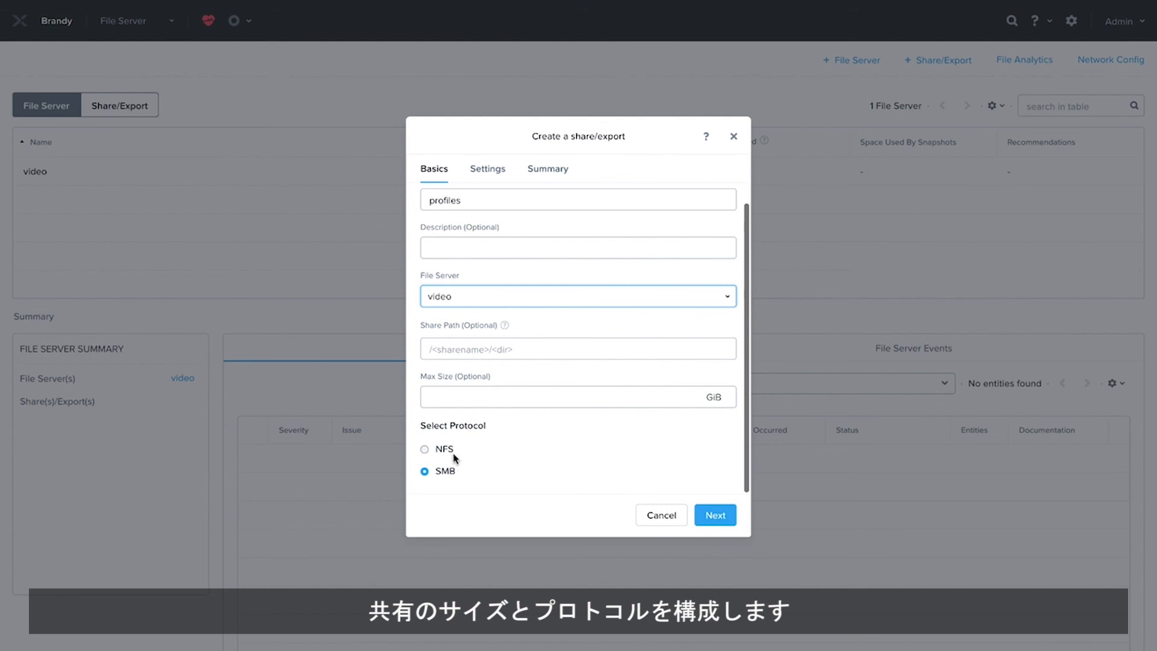
click(715, 515)
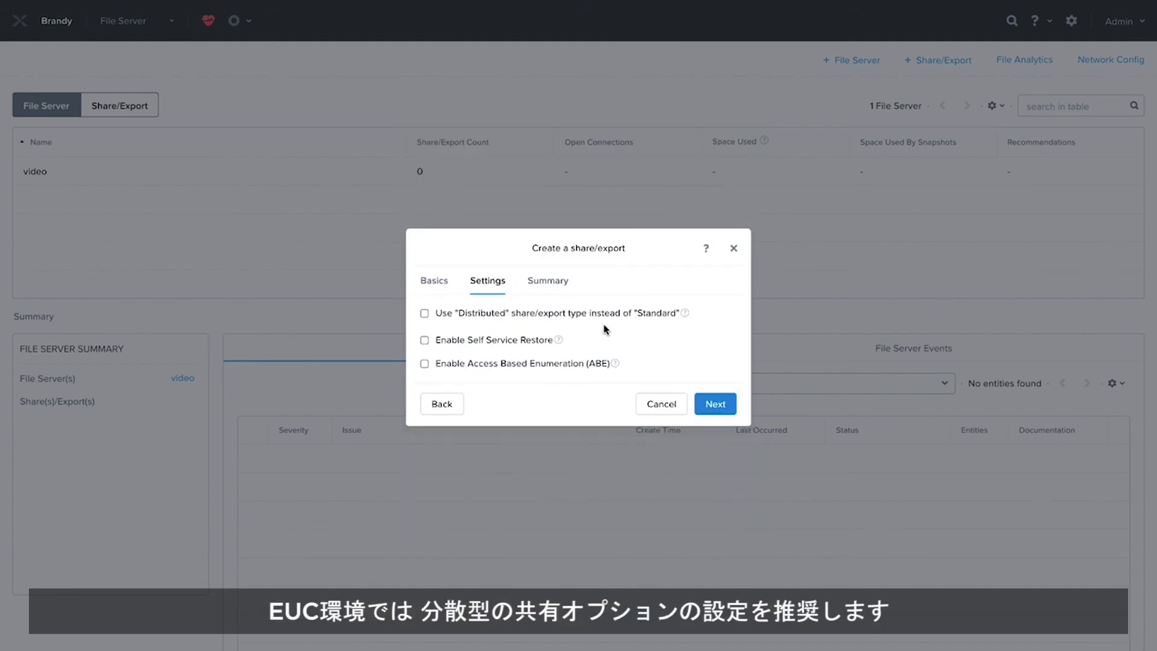
click(424, 313)
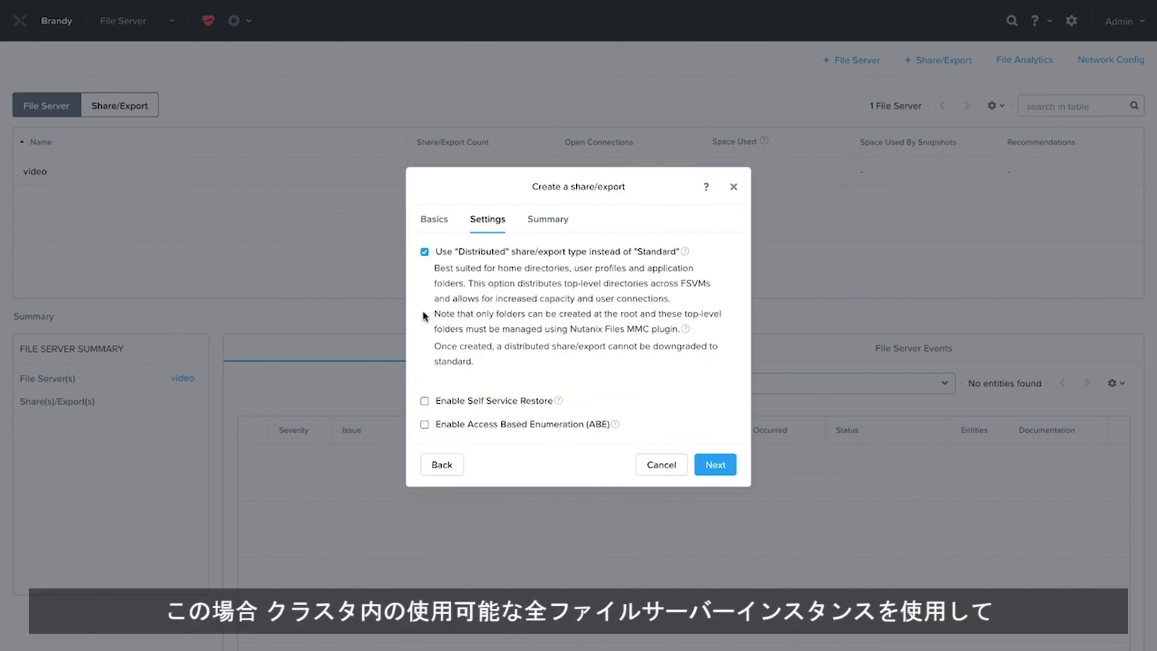